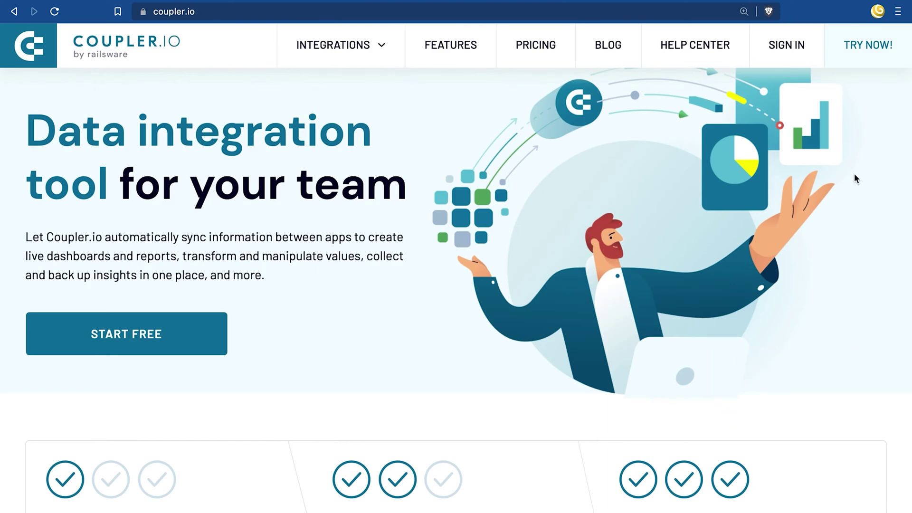
# Sign in to Coupler.io with the Google account and reach the empty Importers page
pyautogui.click(784, 49)
pyautogui.click(618, 278)
pyautogui.click(434, 246)
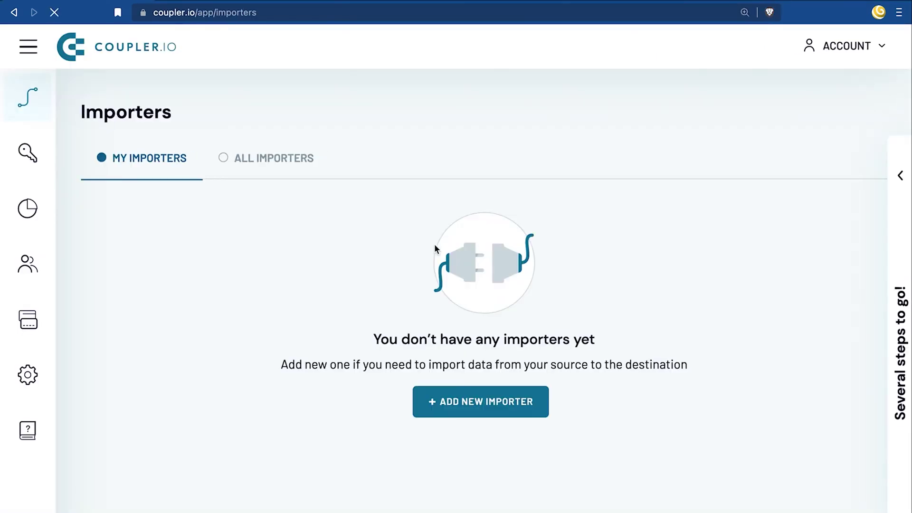
# Start a new importer and rename it 'COVID Worldwide Stats'
pyautogui.click(467, 406)
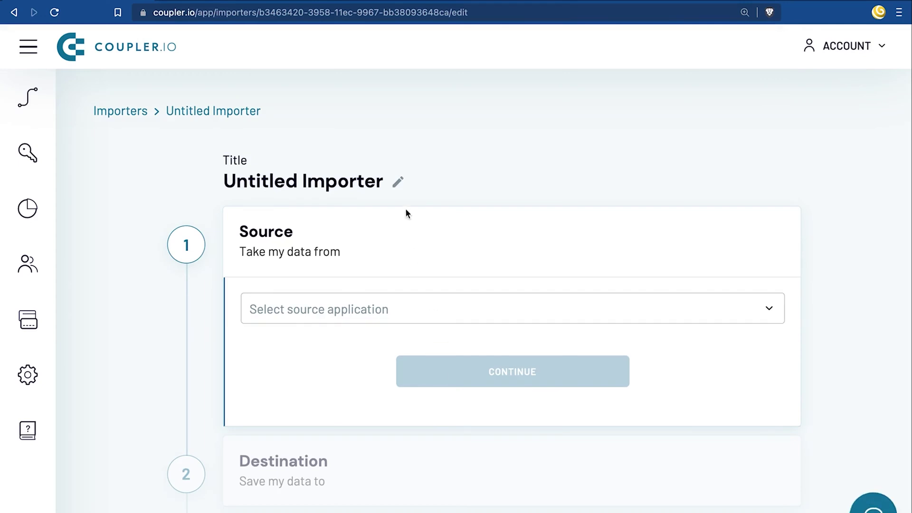
pyautogui.click(398, 185)
pyautogui.hotkey('ctrl', 'a')
pyautogui.write('COVID Worldwide Stats')
pyautogui.press('Return')
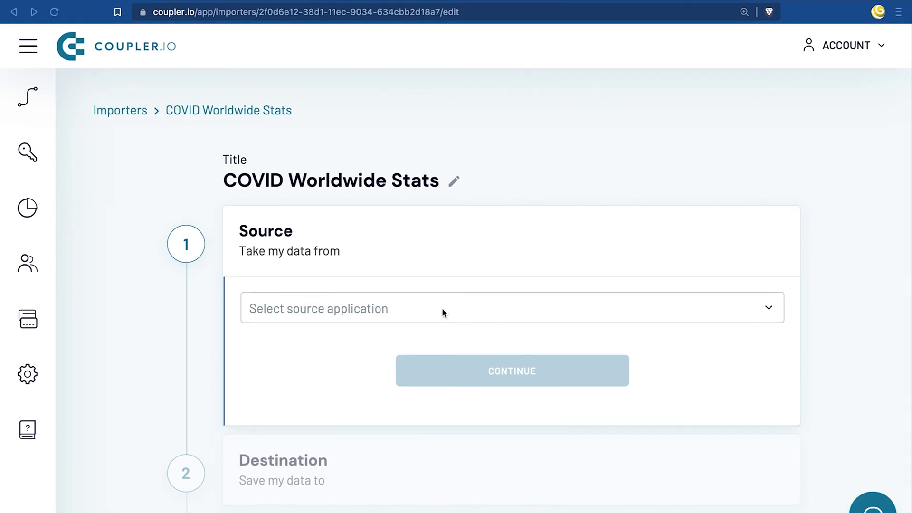
# Choose CSV as the importer's data source and continue
pyautogui.click(438, 316)
pyautogui.click(368, 408)
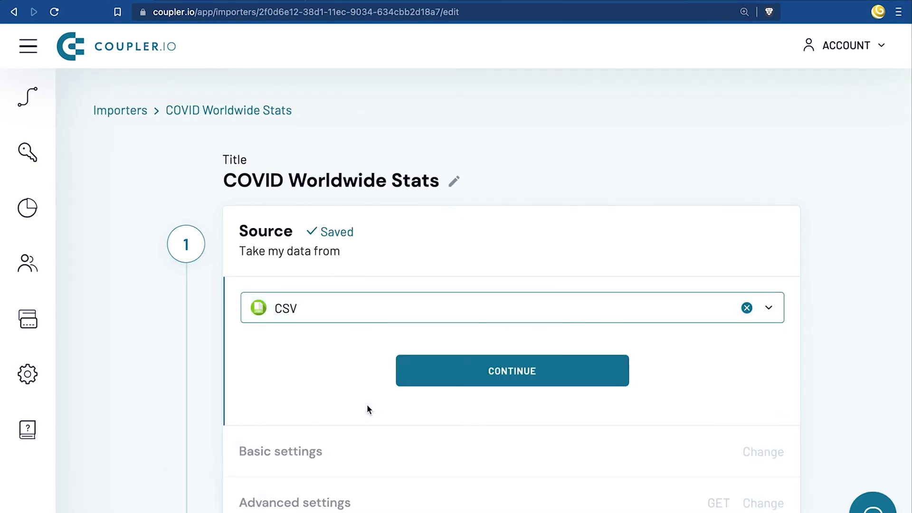
pyautogui.click(469, 377)
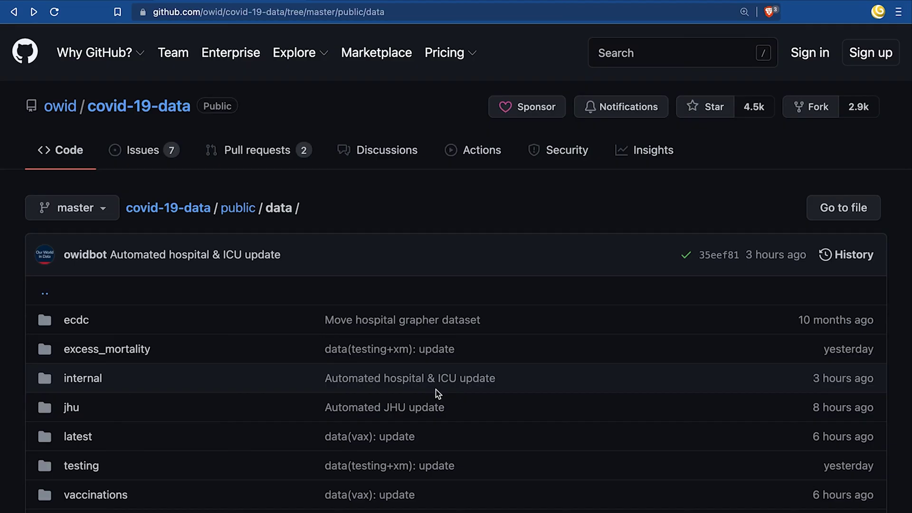
pyautogui.scroll(-1, 437, 393)
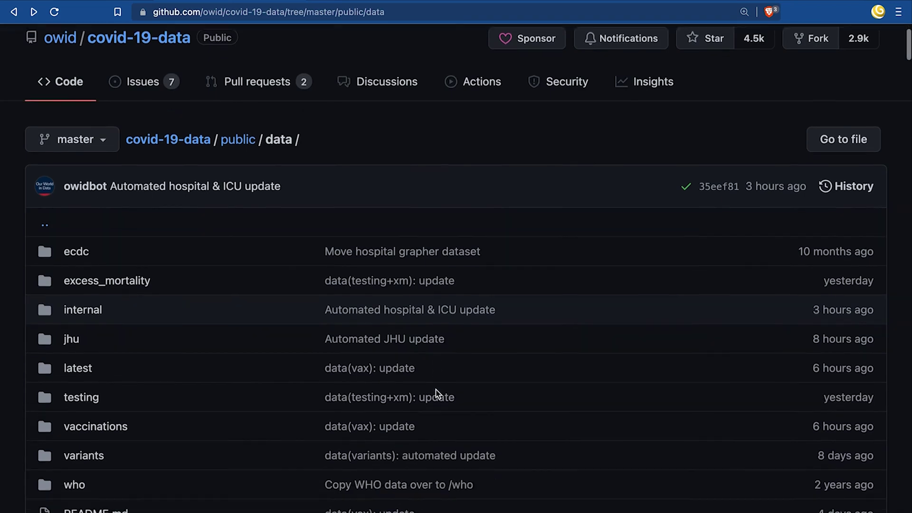
pyautogui.scroll(-1, 437, 393)
pyautogui.scroll(-2, 436, 393)
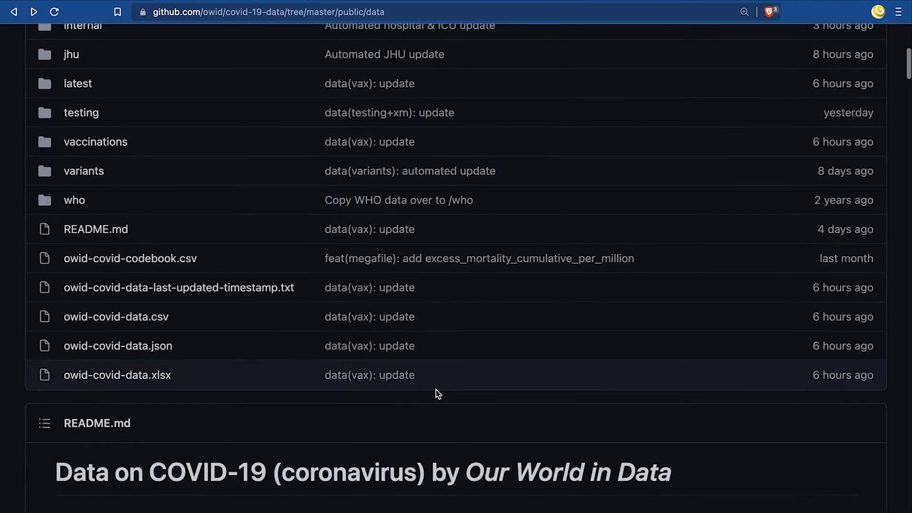
# Open owid-covid-data.csv in the owid/covid-19-data repository's public/data folder
pyautogui.click(146, 321)
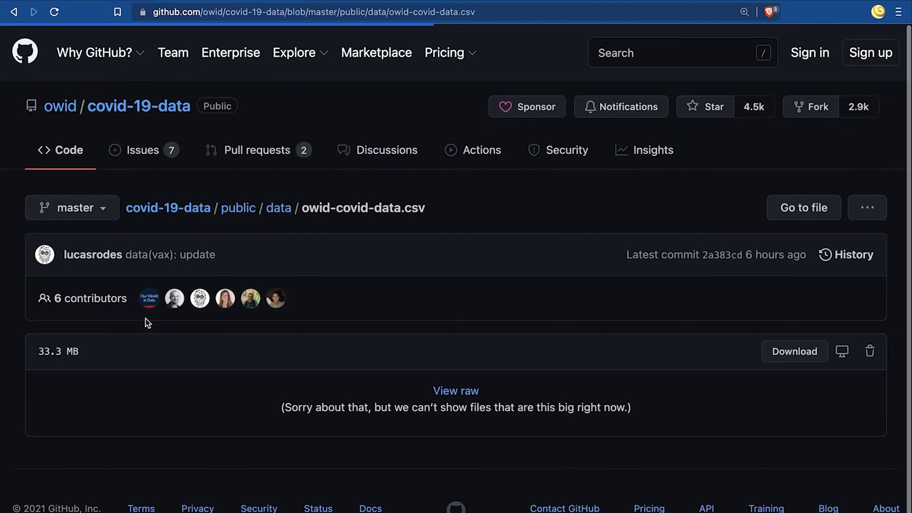
# Copy the raw owid-covid-data.csv URL into Coupler.io's CSV URL field and continue
pyautogui.click(446, 391)
pyautogui.click(316, 12)
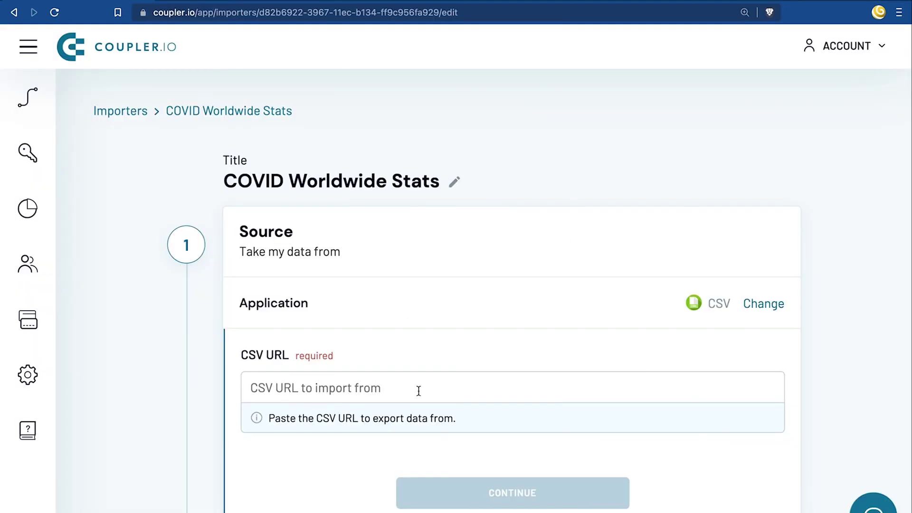
pyautogui.click(419, 391)
pyautogui.hotkey('ctrl', 'v')
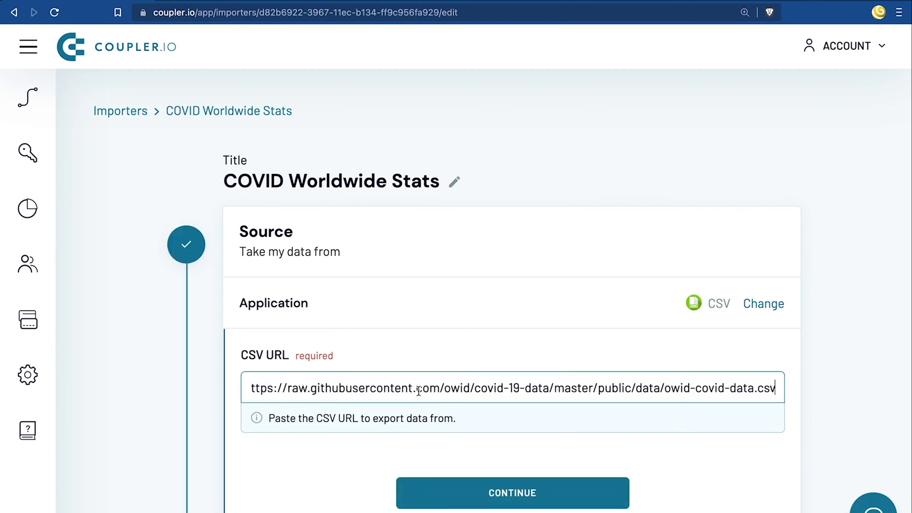
pyautogui.click(473, 490)
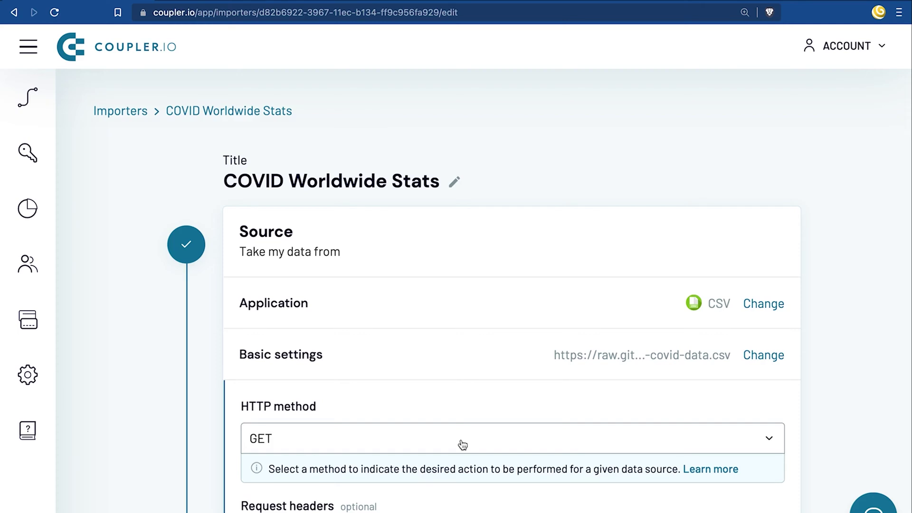
pyautogui.scroll(-2, 462, 443)
pyautogui.scroll(-2, 462, 443)
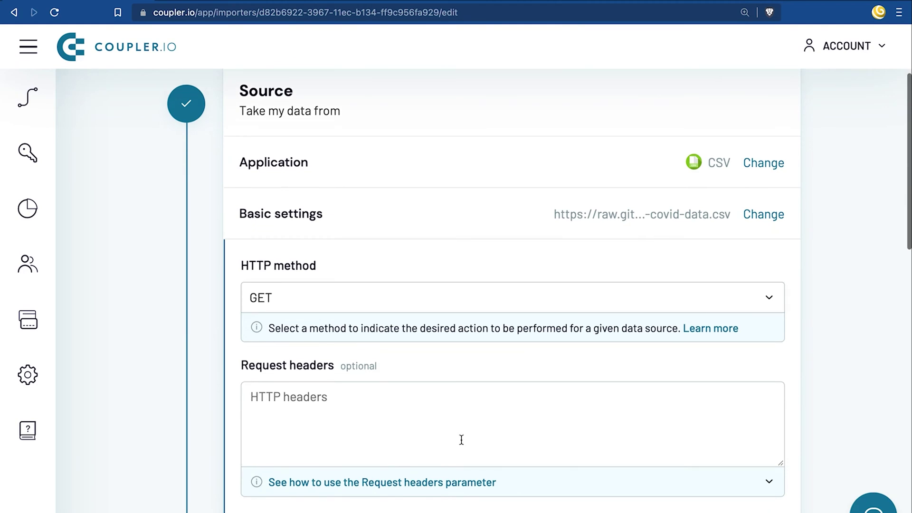
pyautogui.scroll(-3, 462, 441)
pyautogui.scroll(-1, 462, 440)
pyautogui.scroll(-2, 461, 440)
pyautogui.scroll(-1, 461, 439)
pyautogui.scroll(-2, 460, 438)
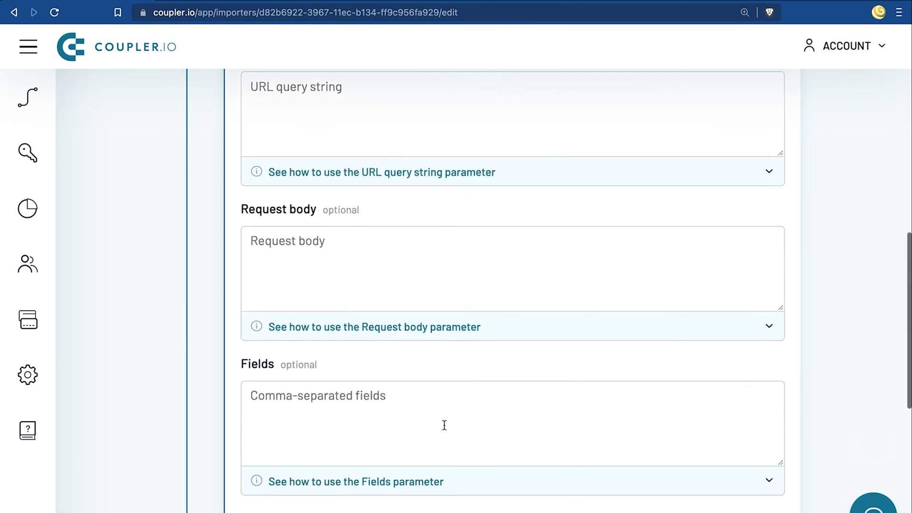
# Enter 'iso_code, continent, location, date, total_cases' in the Fields box
pyautogui.click(444, 424)
pyautogui.write('iso_code, continent, location, date, total_cases')
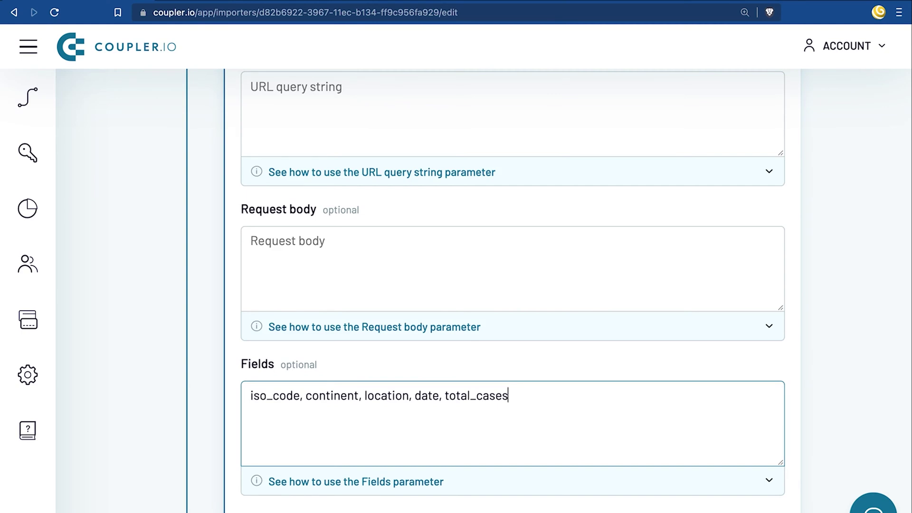
pyautogui.scroll(-2, 513, 285)
pyautogui.scroll(-2, 513, 285)
pyautogui.scroll(-1, 513, 285)
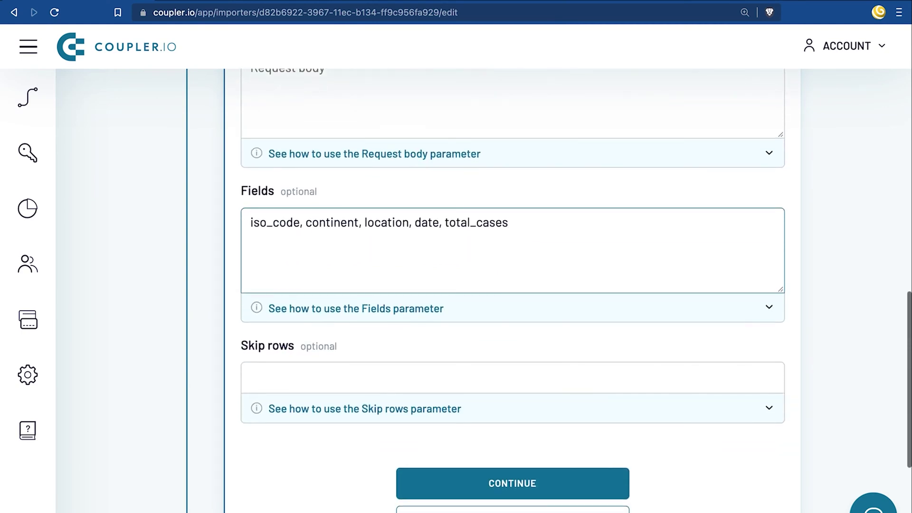
# Save the source settings, pick BigQuery as the destination, and begin connecting an account
pyautogui.click(418, 487)
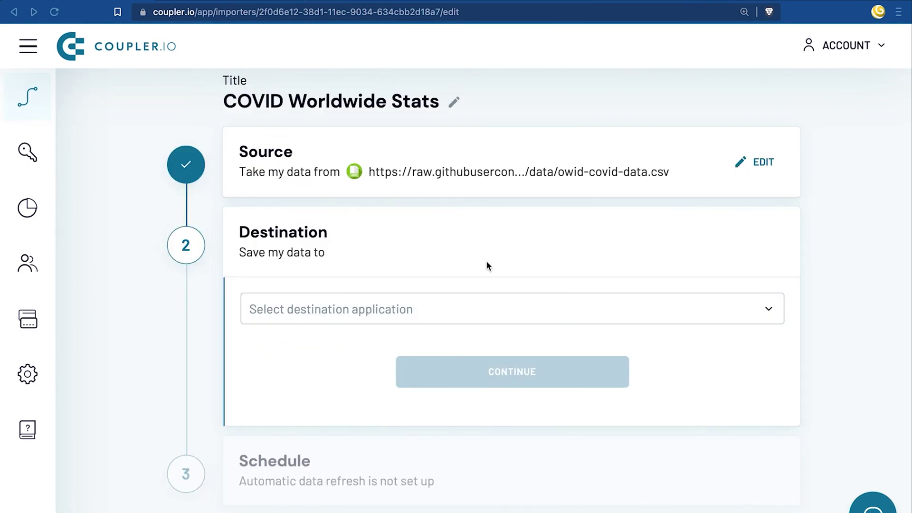
pyautogui.click(449, 310)
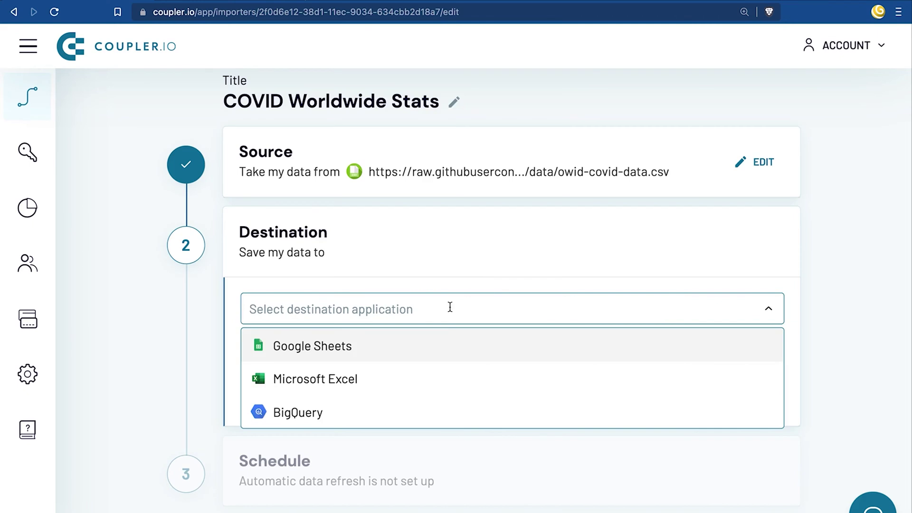
pyautogui.click(388, 420)
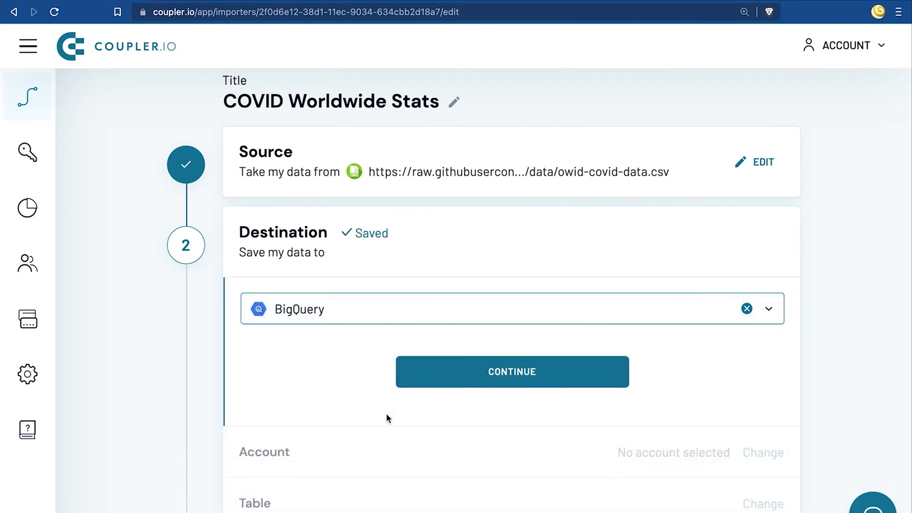
pyautogui.click(475, 379)
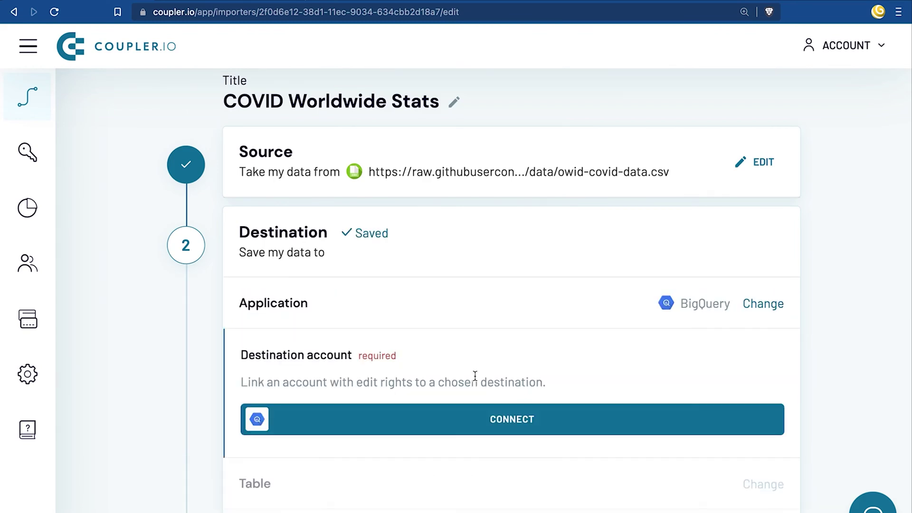
pyautogui.click(468, 418)
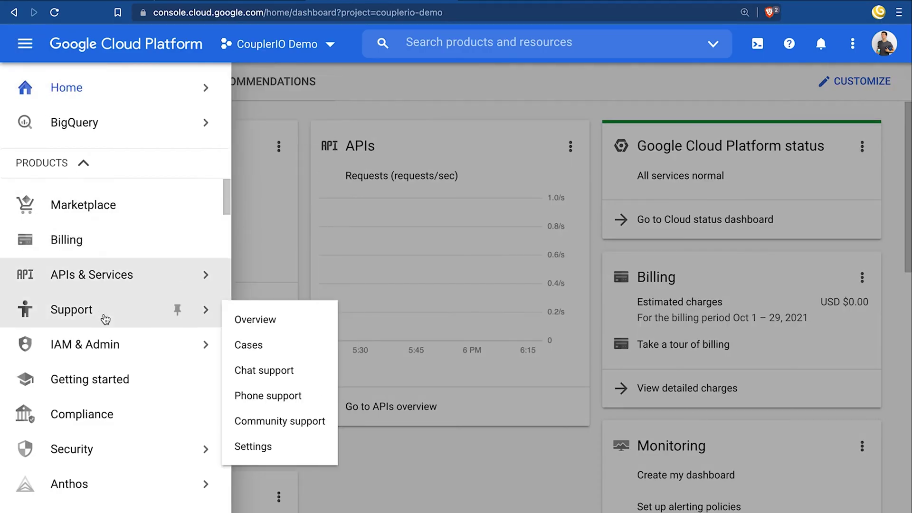
pyautogui.moveTo(85, 345)
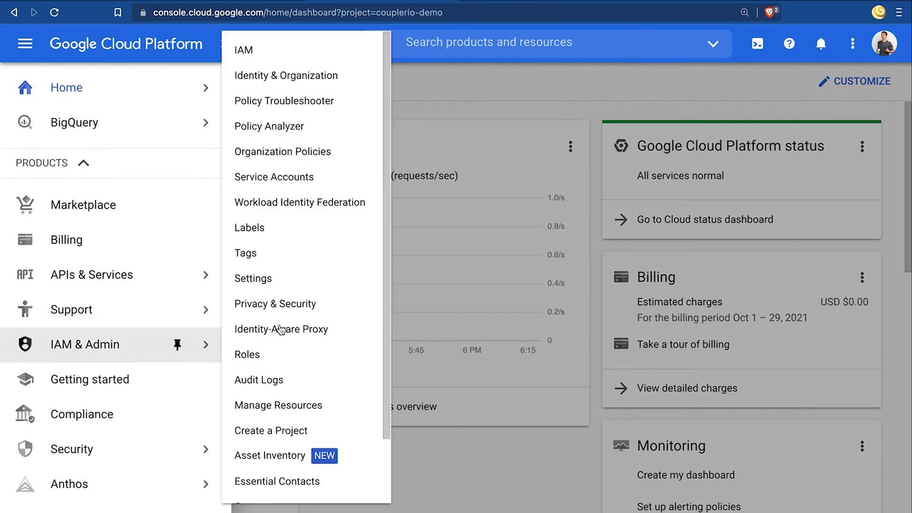
# Create a new service account named csv in the Google Cloud project
pyautogui.click(283, 172)
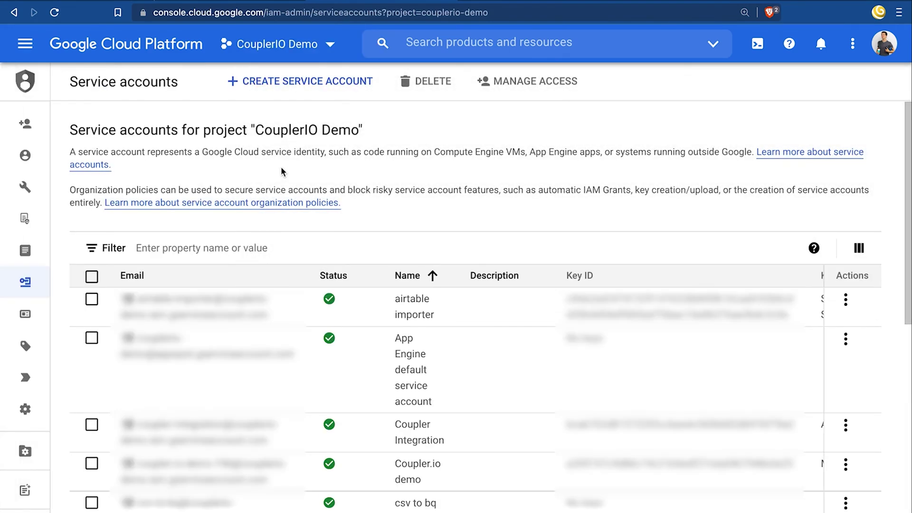
pyautogui.click(288, 86)
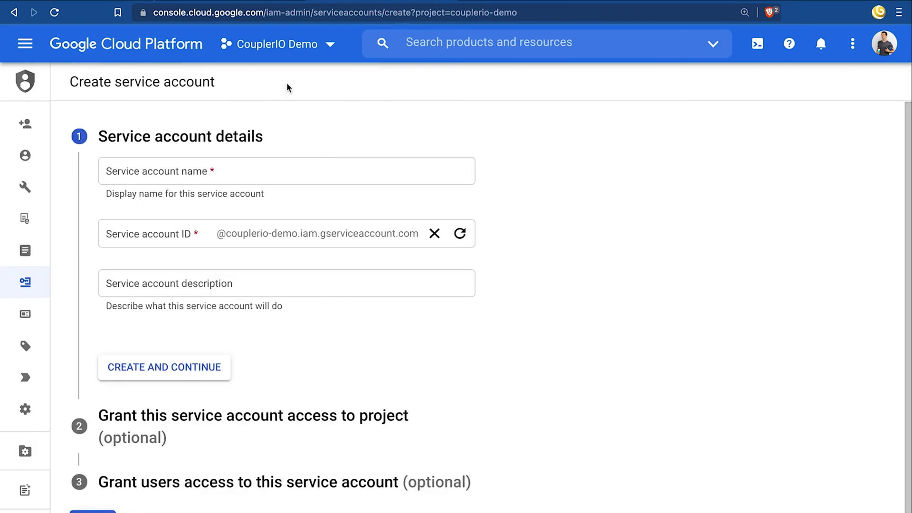
pyautogui.click(175, 175)
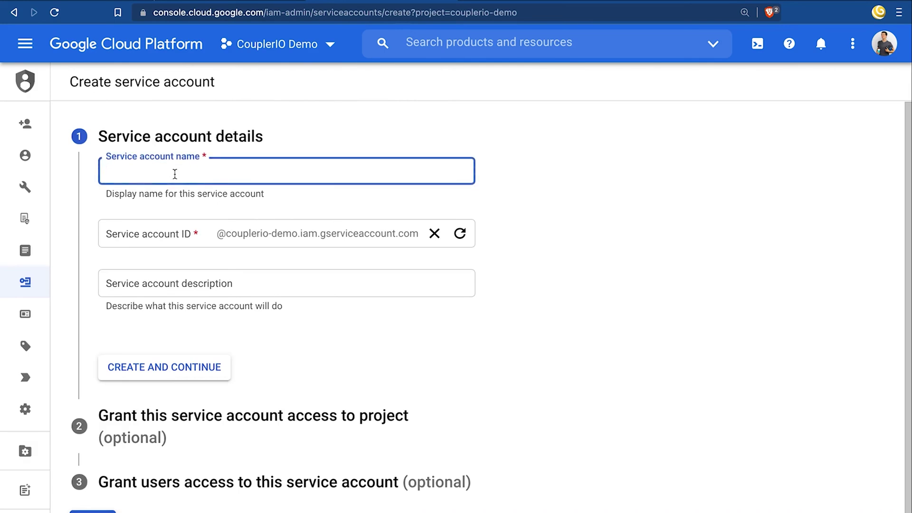
pyautogui.write('csv')
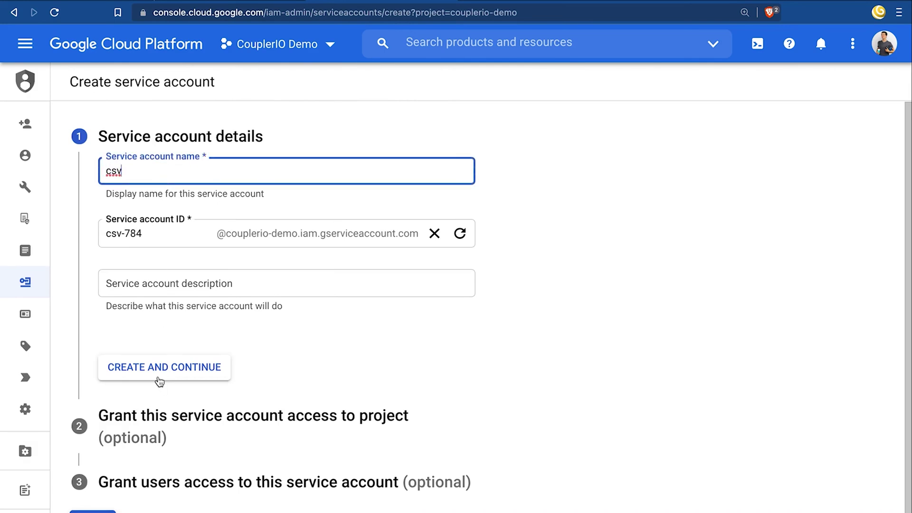
pyautogui.click(159, 382)
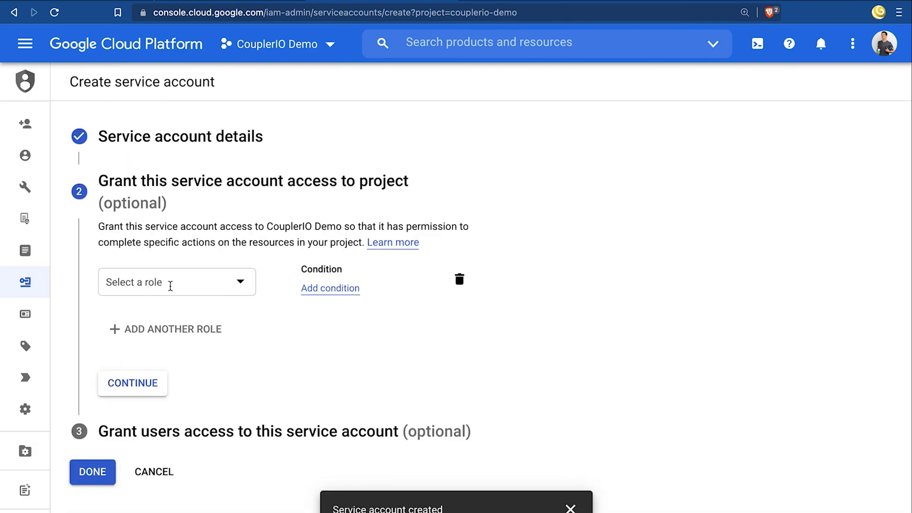
# Grant the account the BigQuery Data Editor and BigQuery Job User roles
pyautogui.click(171, 284)
pyautogui.click(310, 106)
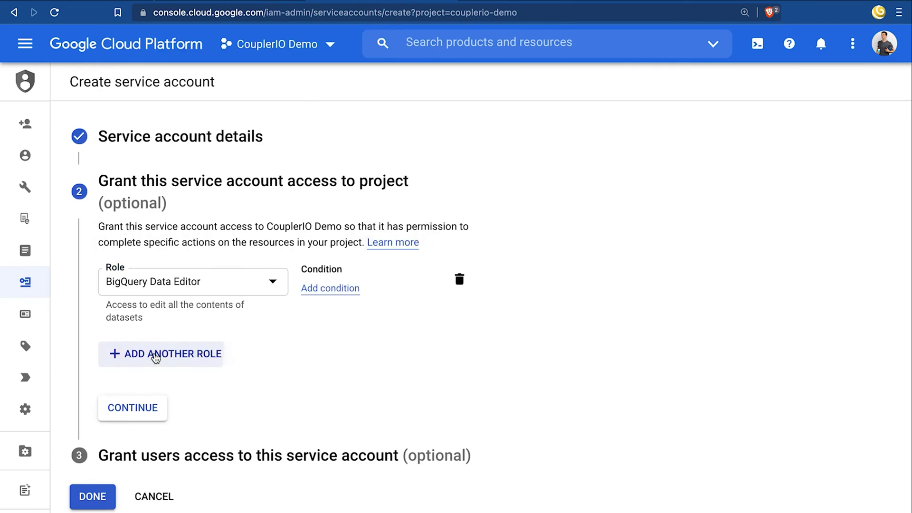
pyautogui.click(155, 357)
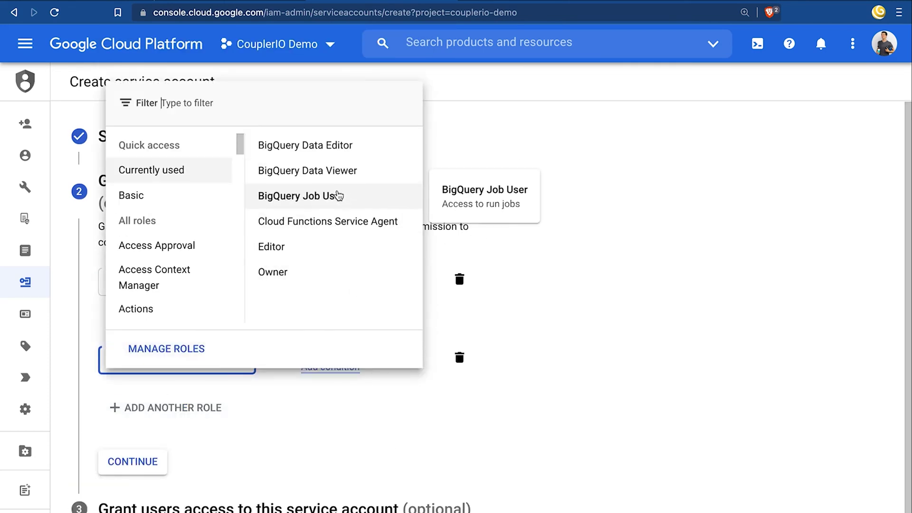
pyautogui.click(339, 197)
pyautogui.click(124, 470)
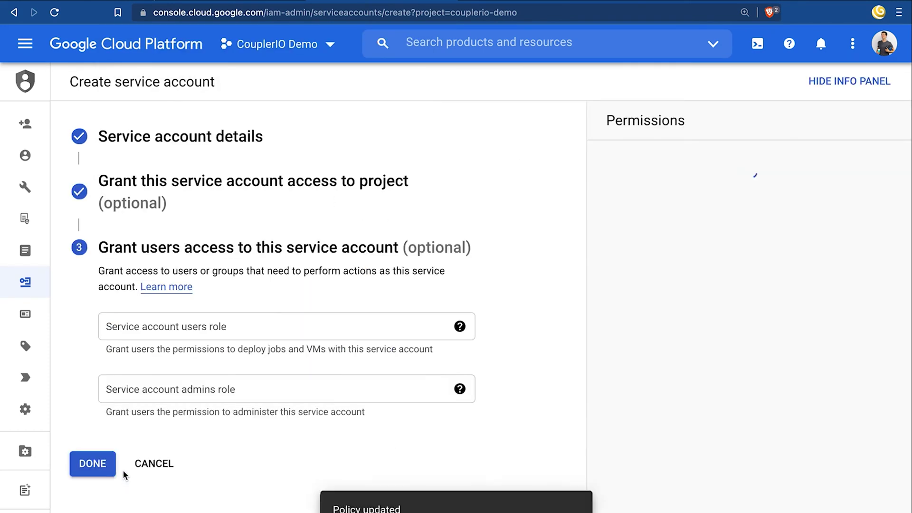
# Finish the csv service account, then create and save a JSON private key for it
pyautogui.click(95, 465)
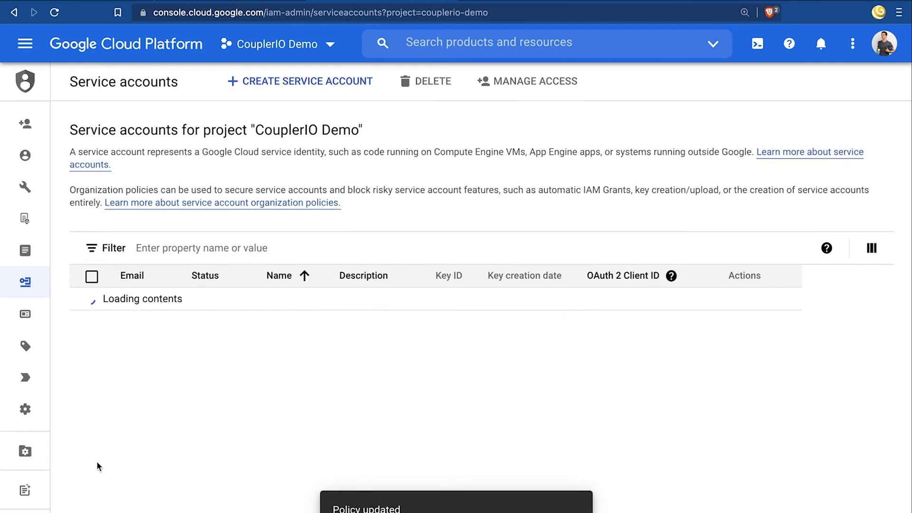
pyautogui.scroll(-2, 96, 475)
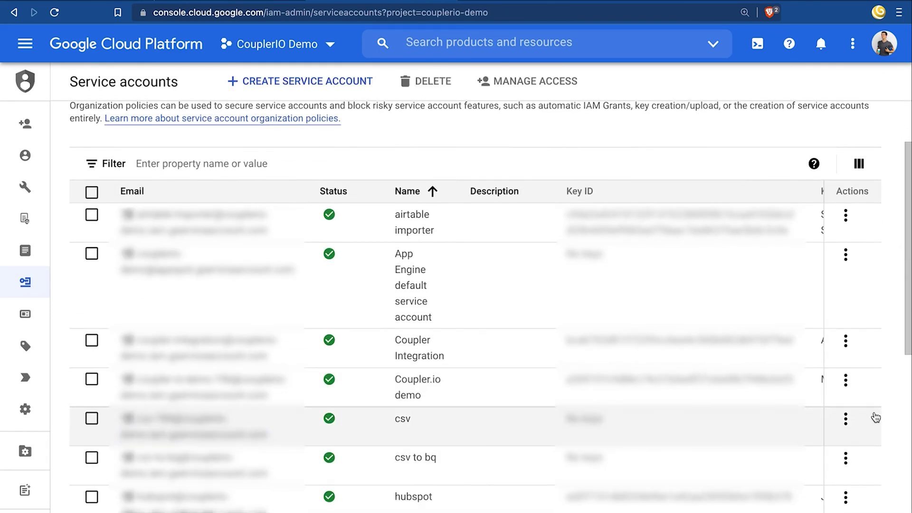
pyautogui.click(845, 419)
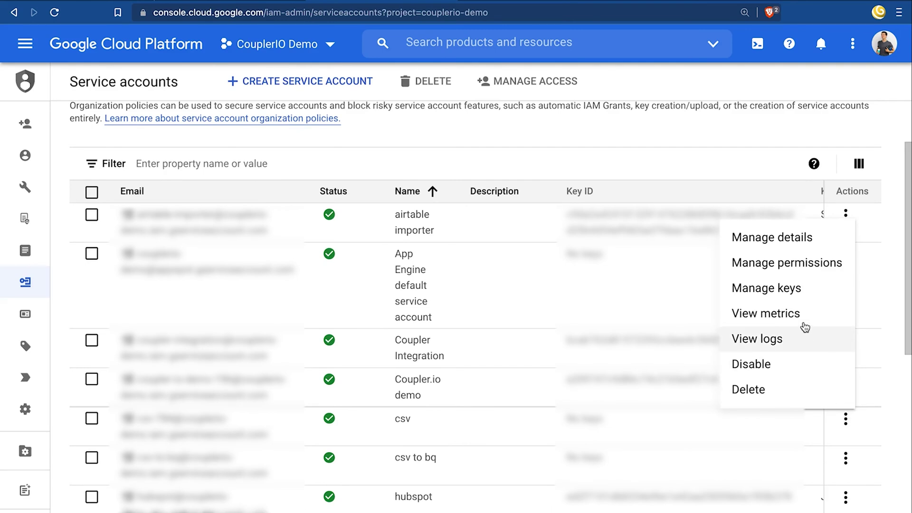
pyautogui.click(801, 291)
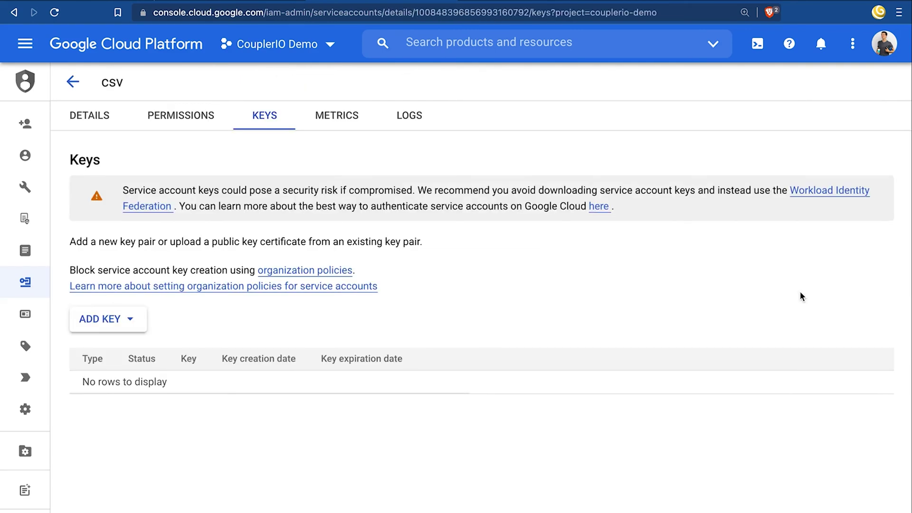
pyautogui.click(114, 326)
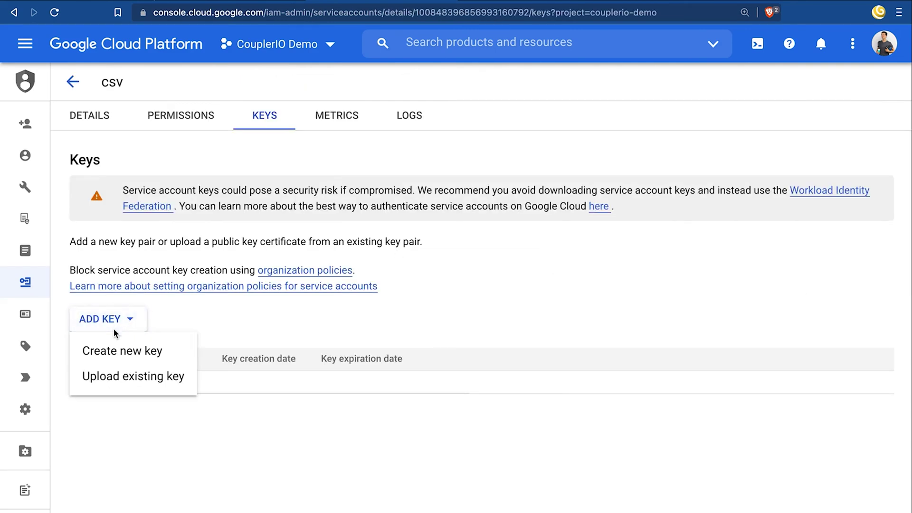
pyautogui.click(123, 351)
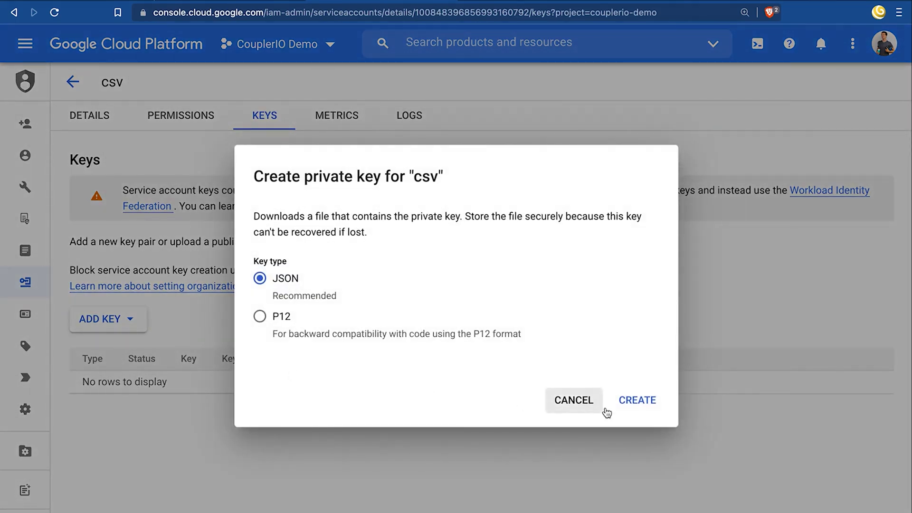
pyautogui.click(641, 405)
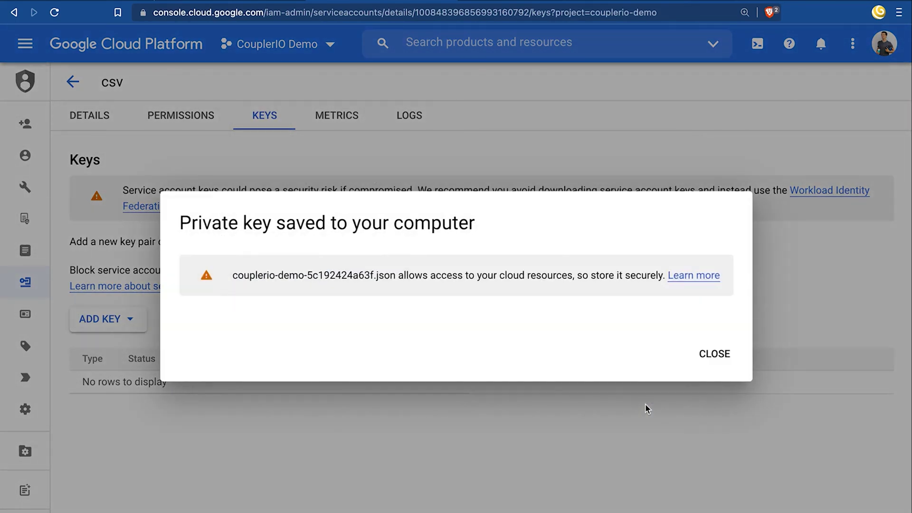
pyautogui.click(713, 356)
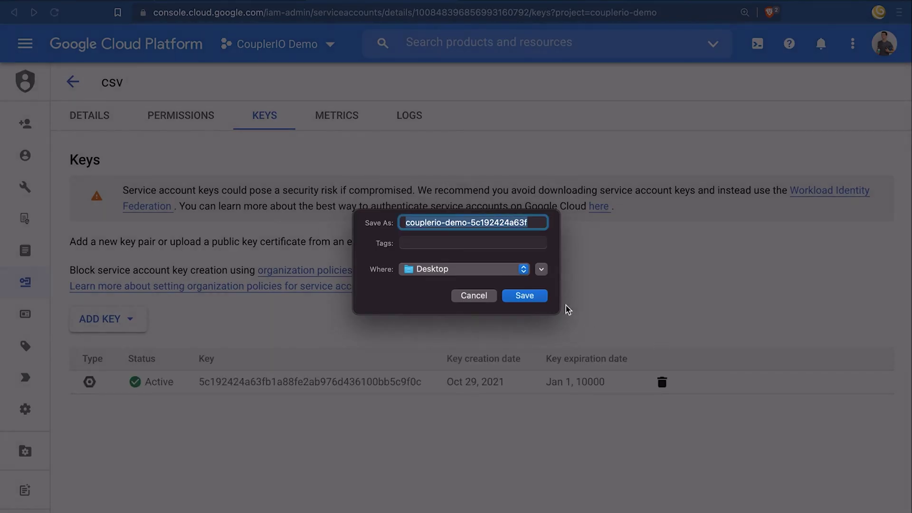
pyautogui.click(534, 296)
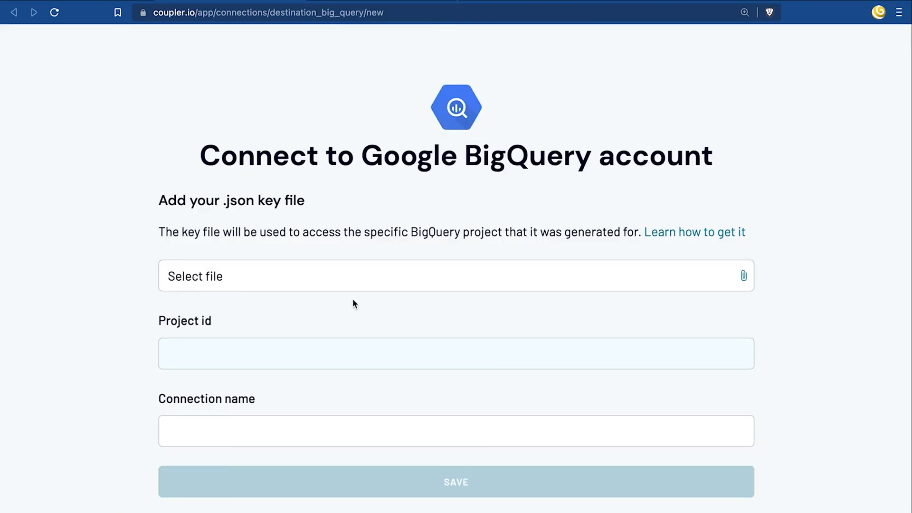
# Upload the couplerio-demo JSON key, save the connection, and continue with couplerio-demo
pyautogui.click(343, 281)
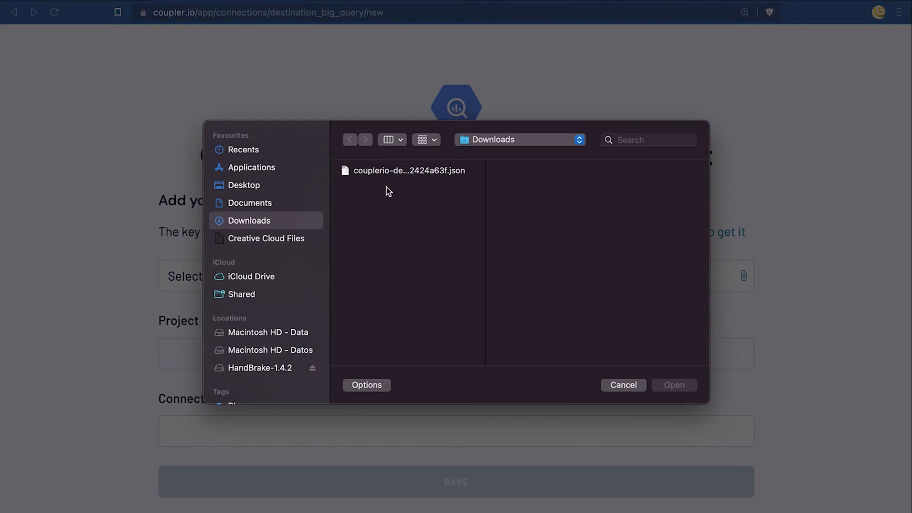
pyautogui.click(392, 173)
pyautogui.click(663, 388)
pyautogui.click(491, 494)
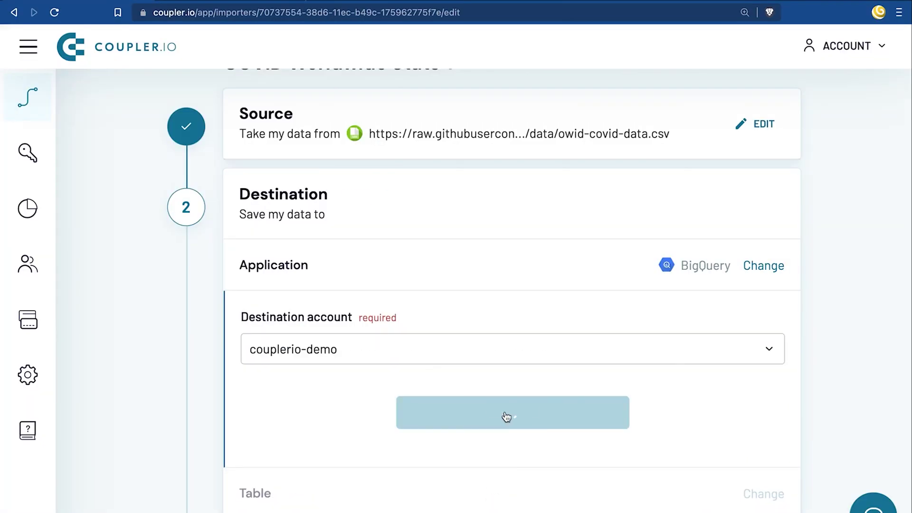
pyautogui.click(505, 411)
pyautogui.scroll(-2, 505, 408)
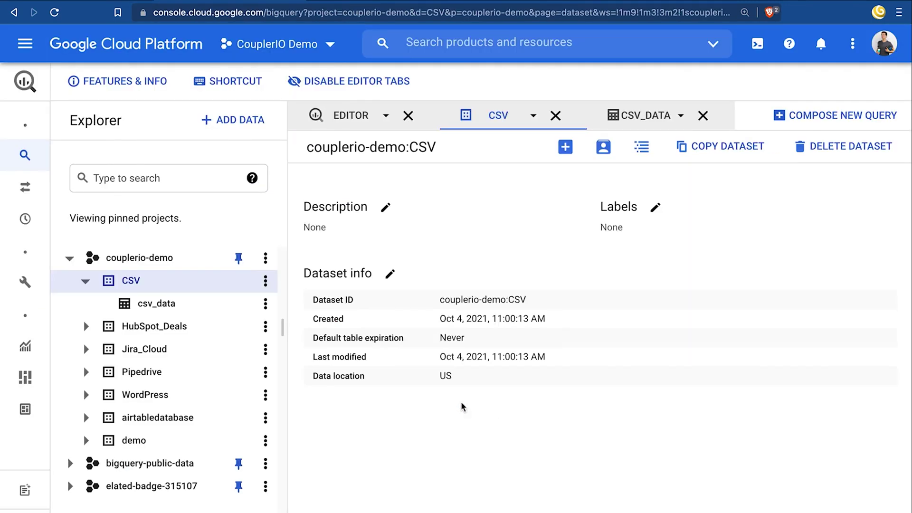
# Set the destination to dataset CSV and table csv_data, copied from BigQuery Explorer
pyautogui.moveTo(143, 284); pyautogui.dragTo(113, 285)
pyautogui.hotkey('ctrl', 'c')
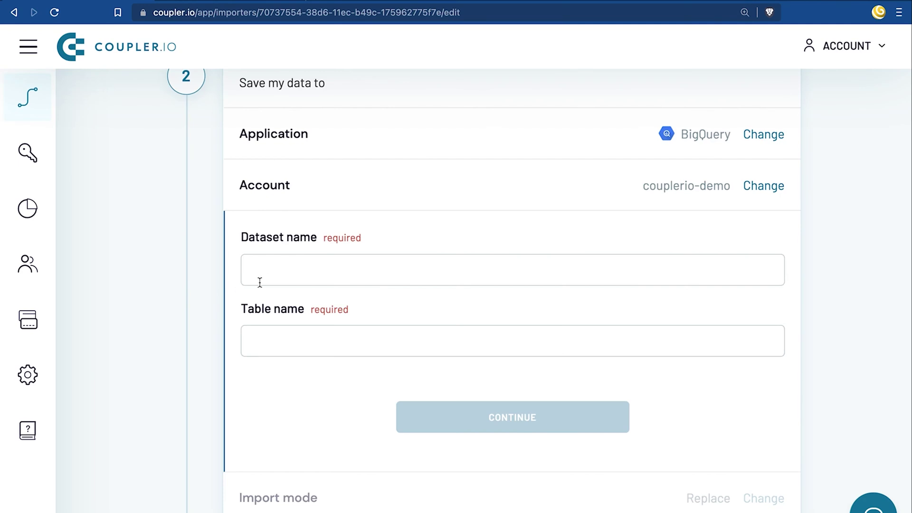
pyautogui.click(260, 282)
pyautogui.hotkey('ctrl', 'v')
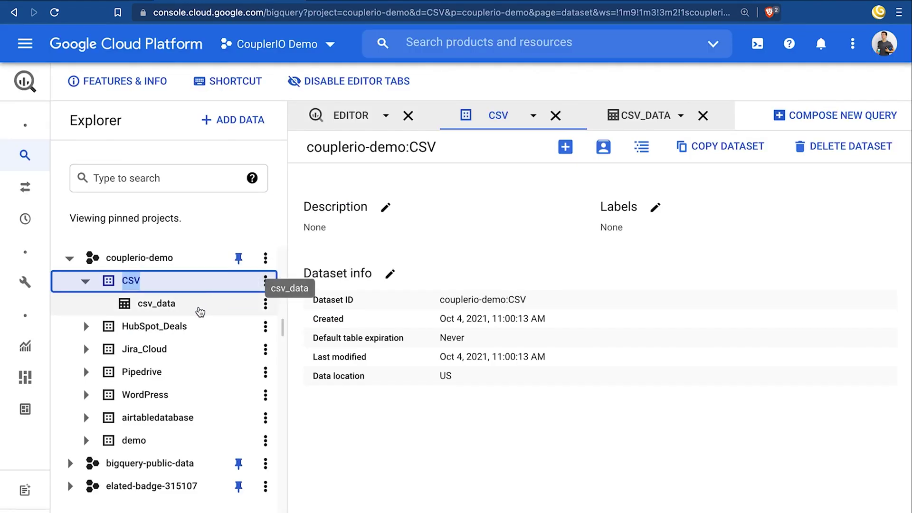
pyautogui.moveTo(176, 305); pyautogui.dragTo(140, 308)
pyautogui.hotkey('ctrl', 'c')
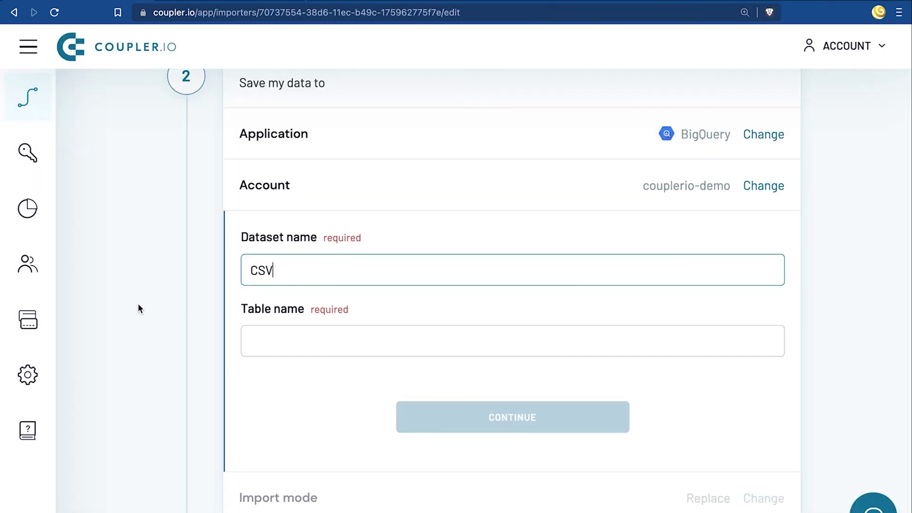
pyautogui.click(296, 333)
pyautogui.hotkey('ctrl', 'v')
pyautogui.click(473, 426)
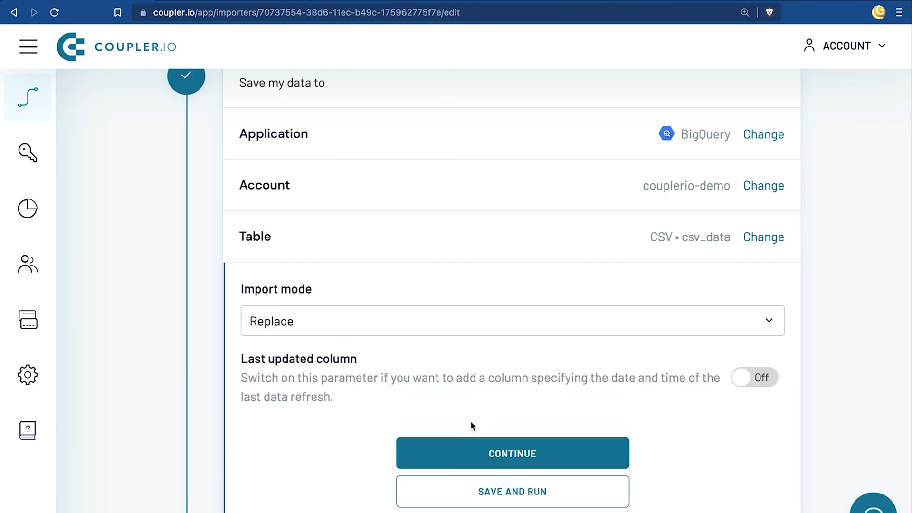
# Keep Replace mode, schedule hourly refresh including Saturday and Sunday, then save and run the import
pyautogui.click(475, 455)
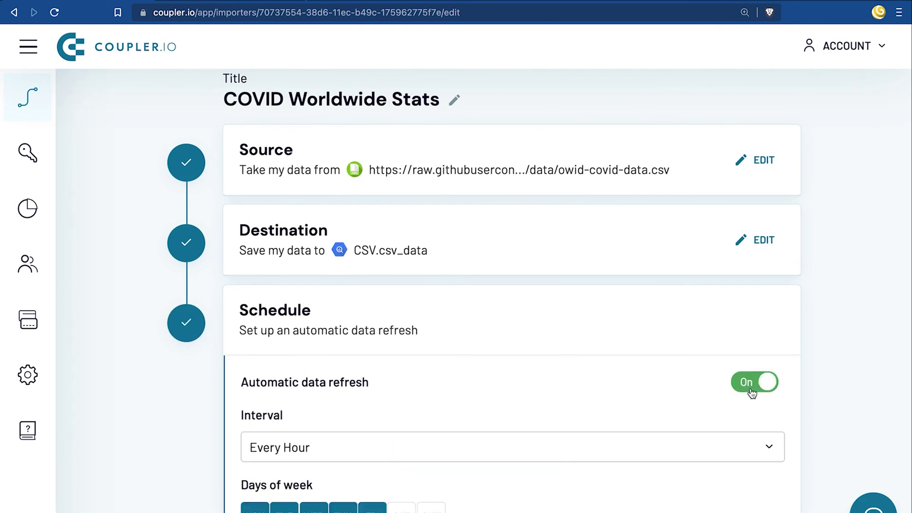
pyautogui.scroll(-2, 752, 393)
pyautogui.scroll(-3, 752, 393)
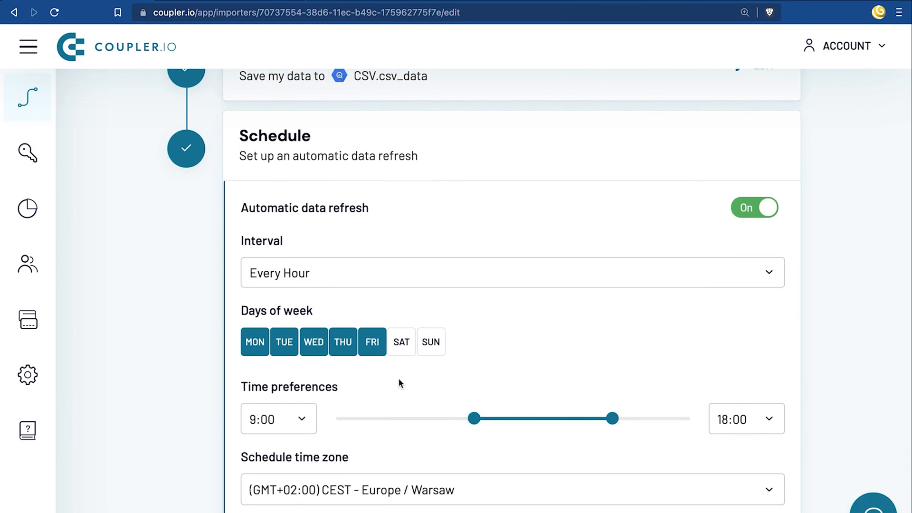
pyautogui.click(399, 347)
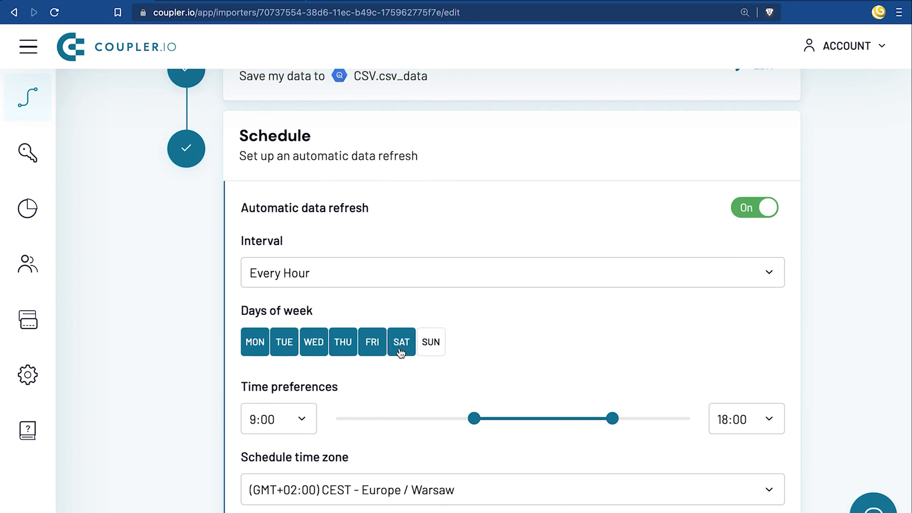
pyautogui.click(430, 343)
pyautogui.scroll(-2, 433, 350)
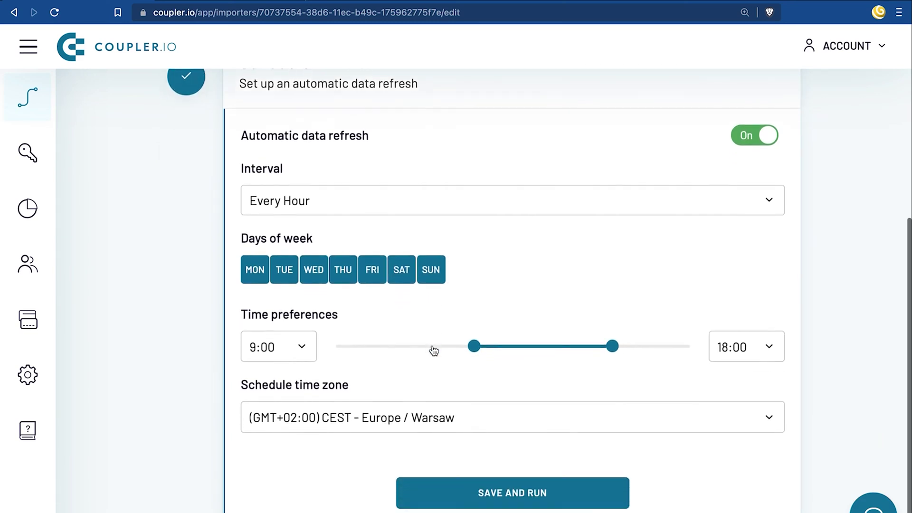
pyautogui.scroll(-1, 434, 351)
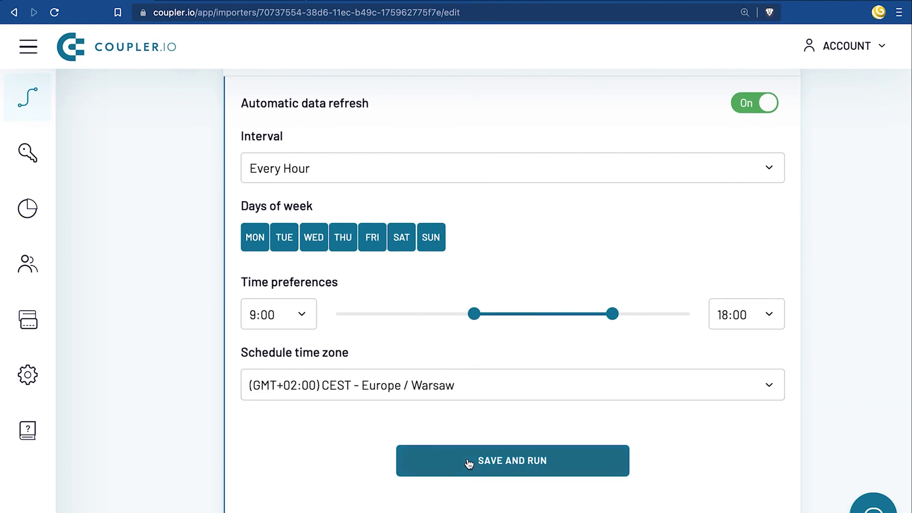
pyautogui.click(483, 460)
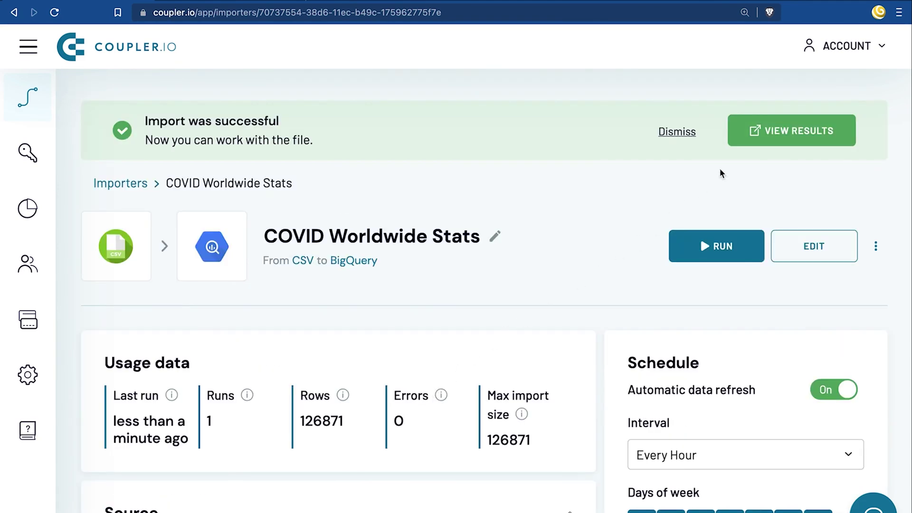
# Open the import results in BigQuery and preview the csv_data table rows
pyautogui.click(740, 141)
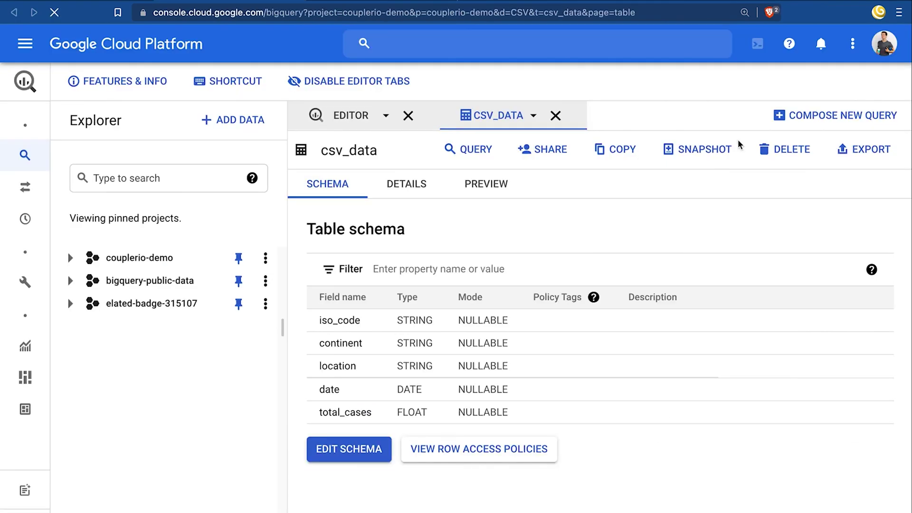
pyautogui.click(499, 192)
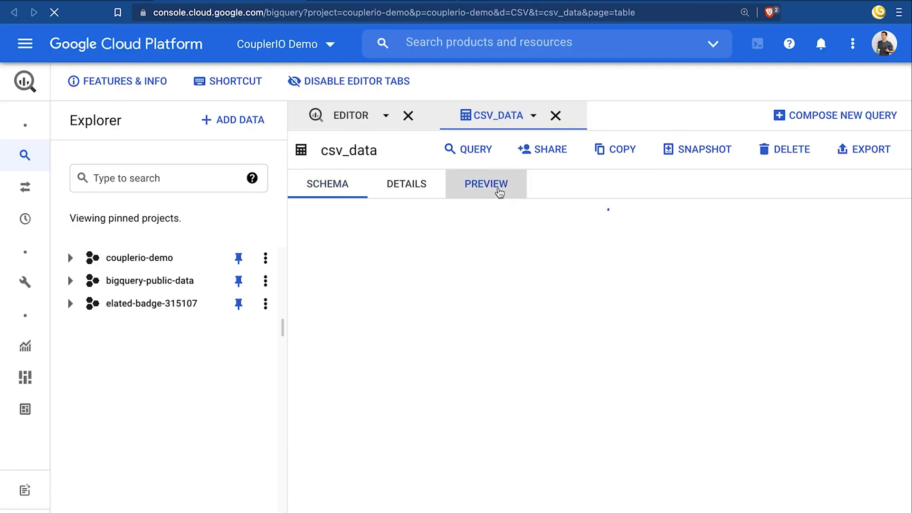